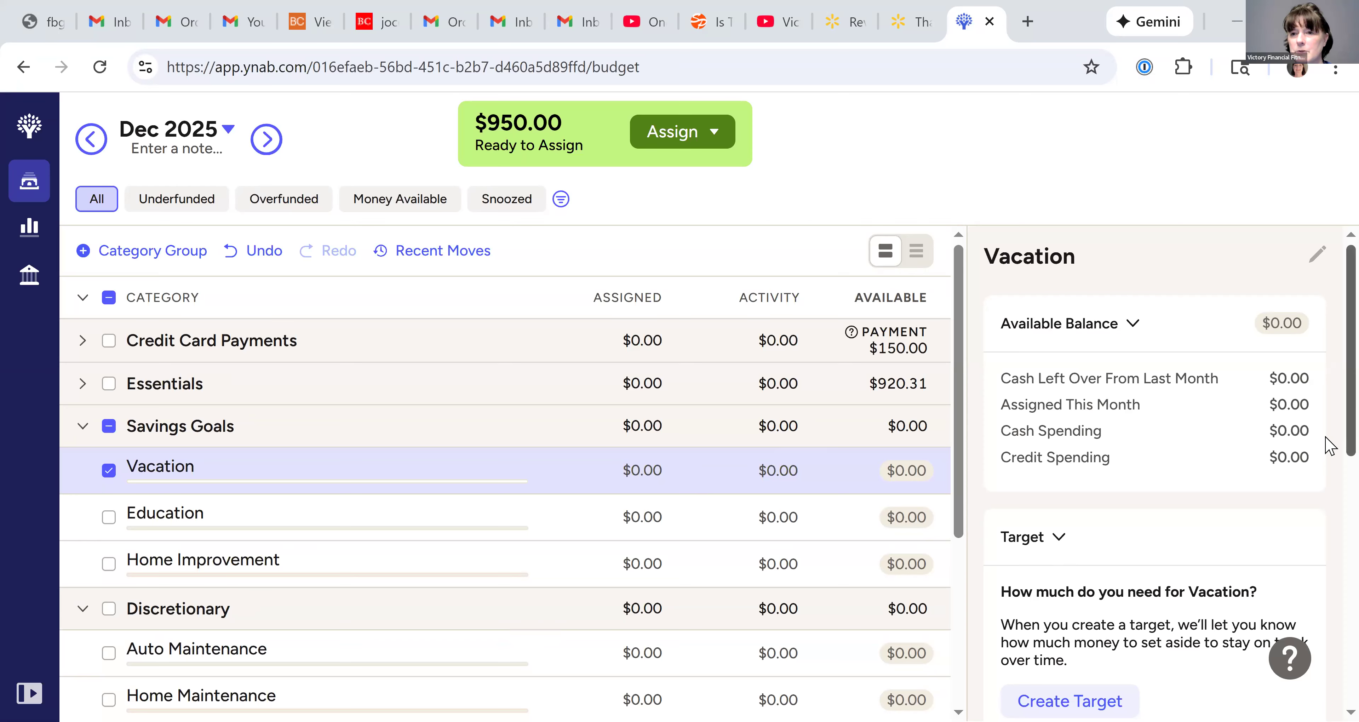
Step: Create a custom target for the Vacation category with an amount of $1,200
scroll(1330, 458, down, 1)
scroll(1330, 462, down, 1)
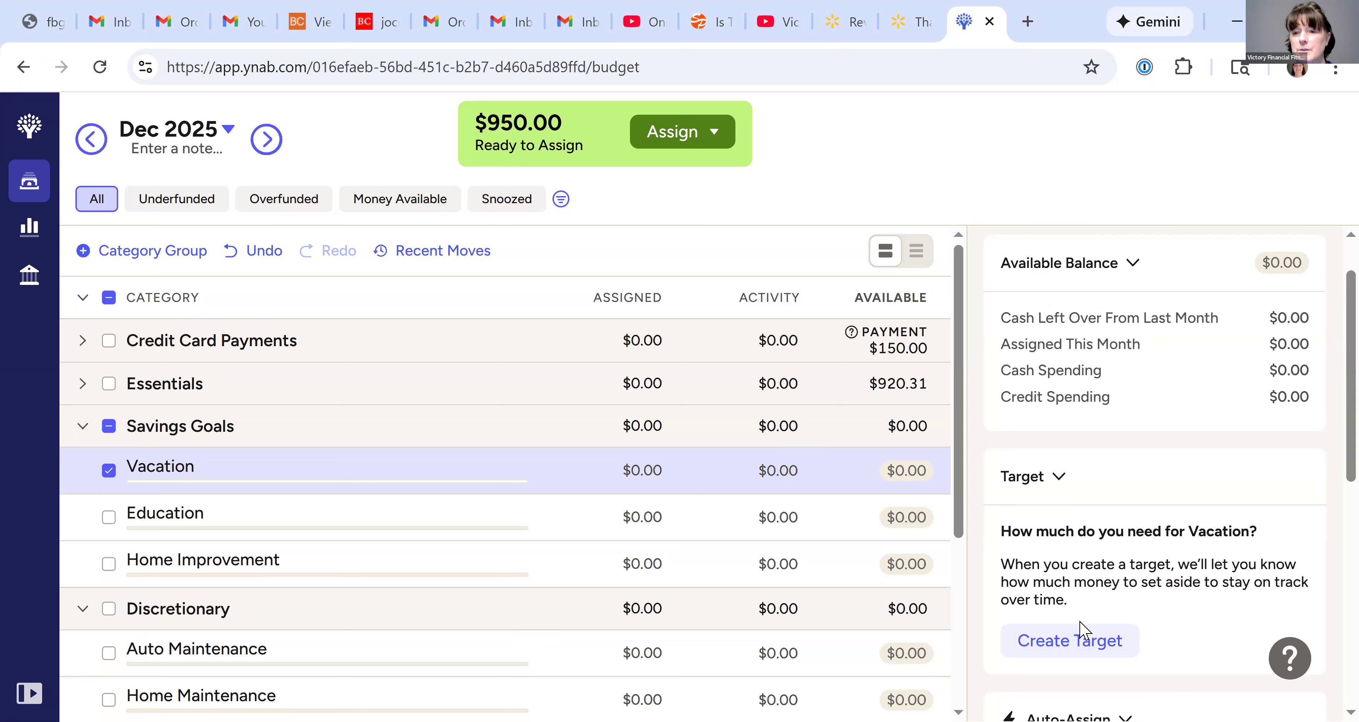
click(1074, 641)
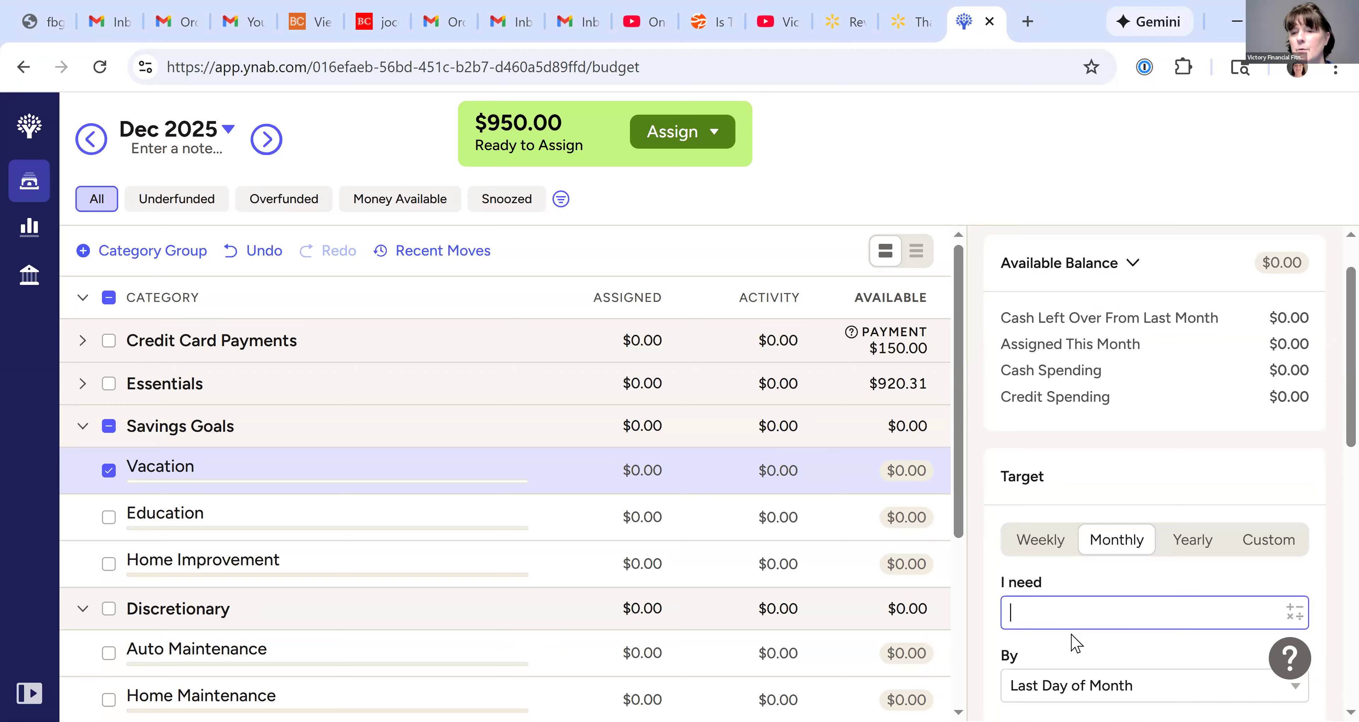
click(1287, 540)
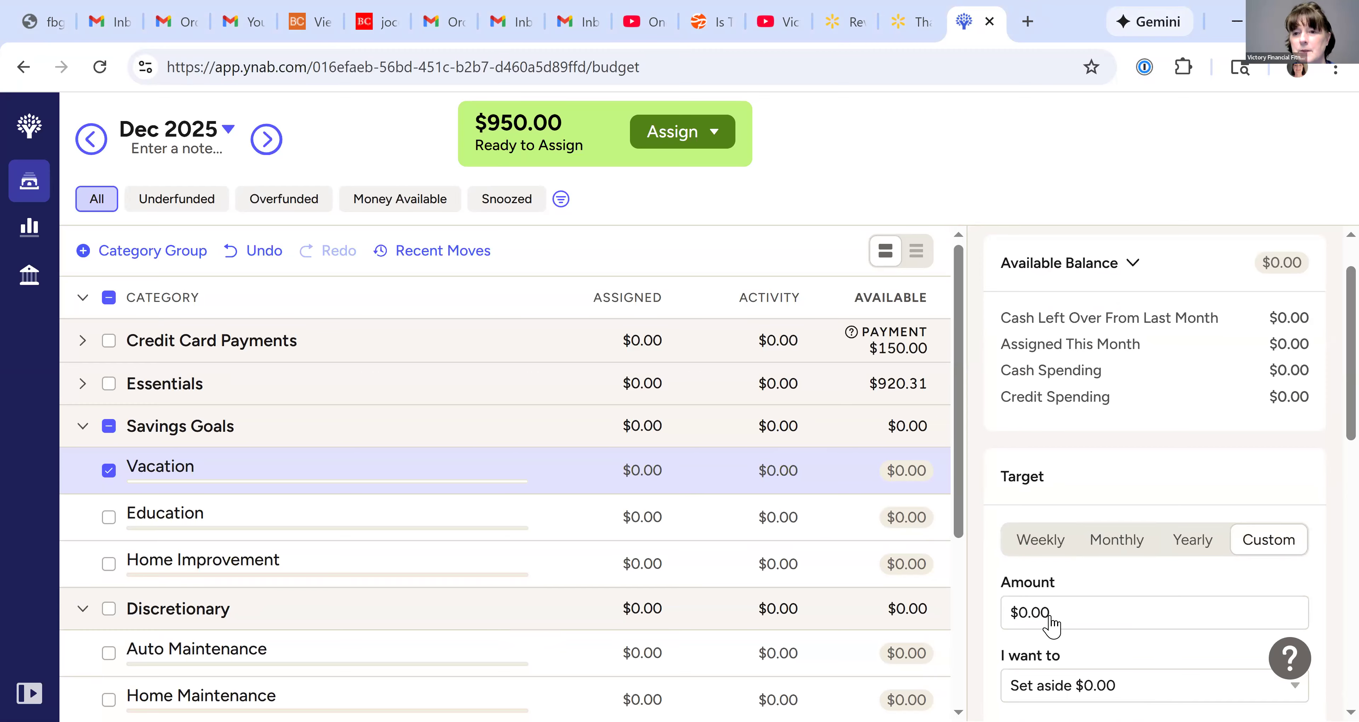
click(1080, 605)
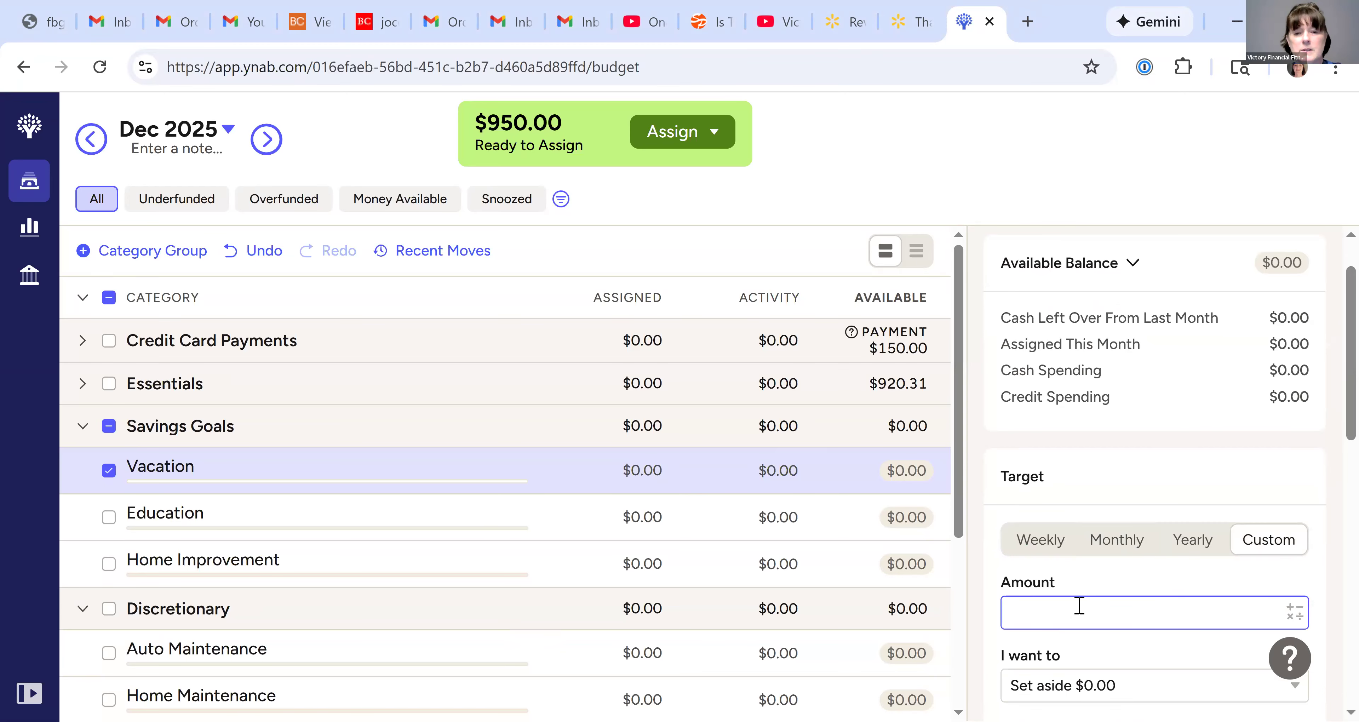
text(1200)
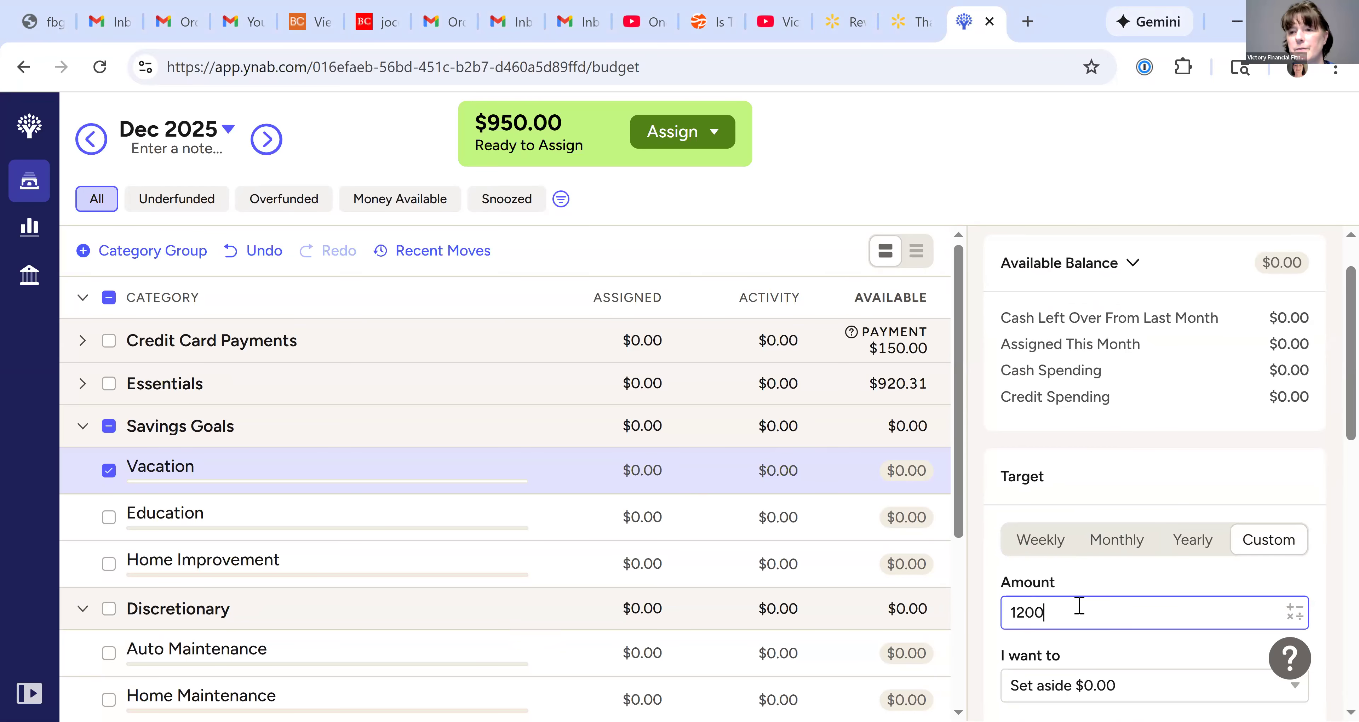
Step: Set the Vacation target's due date to 06/01/2026, keeping the set-aside option, and save the target
scroll(1079, 605, down, 4)
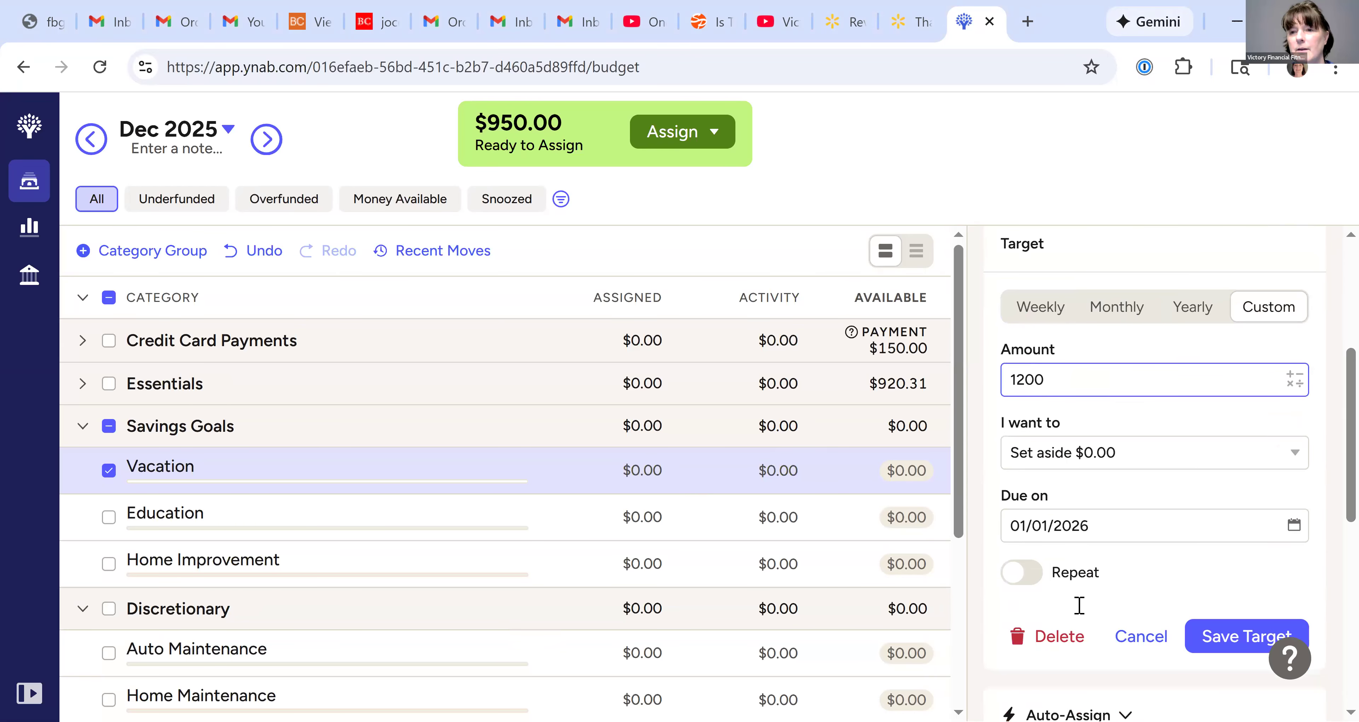
click(1100, 529)
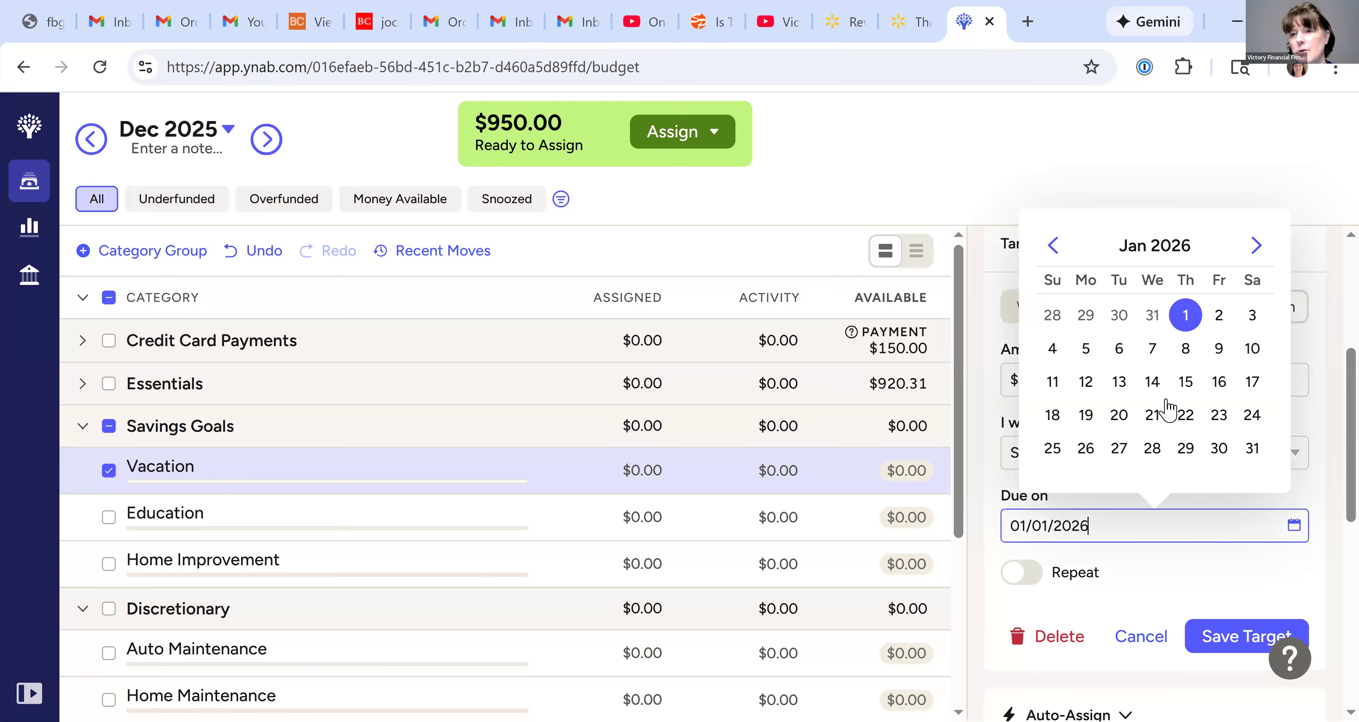
click(1256, 245)
click(1255, 245)
click(1255, 245)
click(1256, 245)
click(1255, 246)
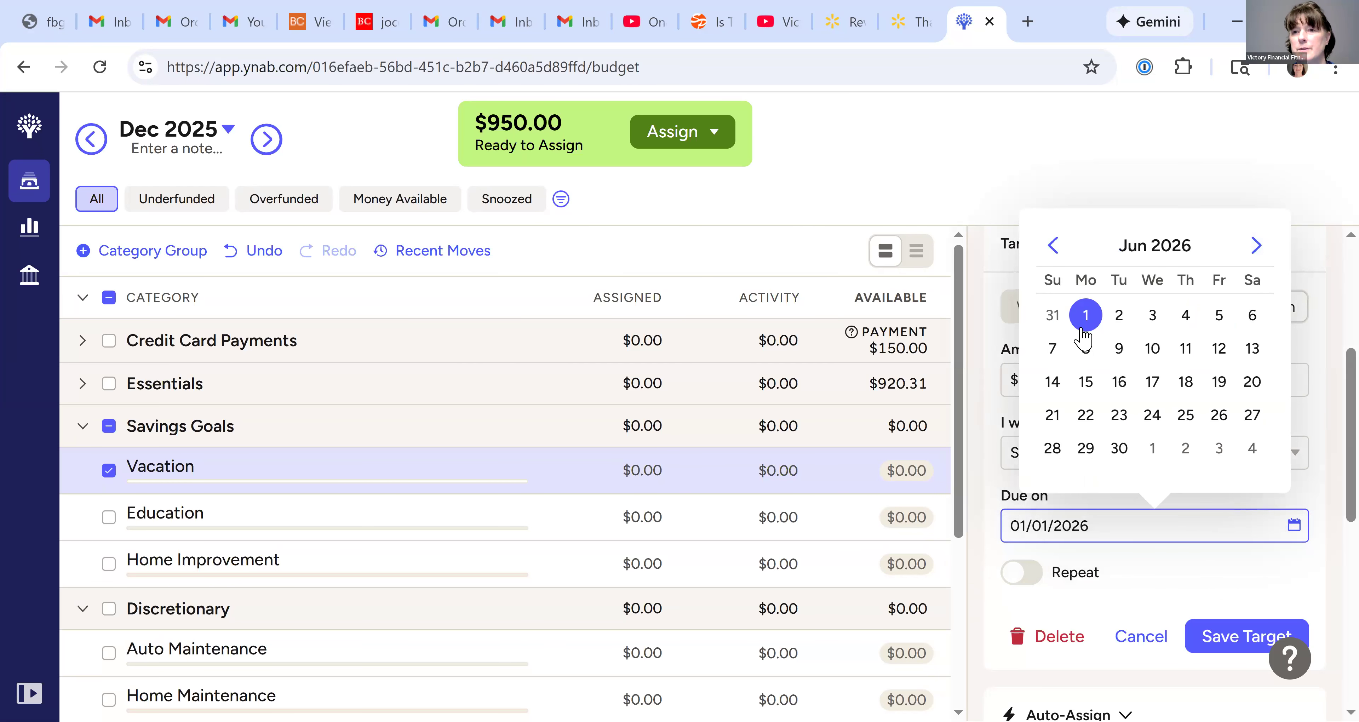
click(1085, 316)
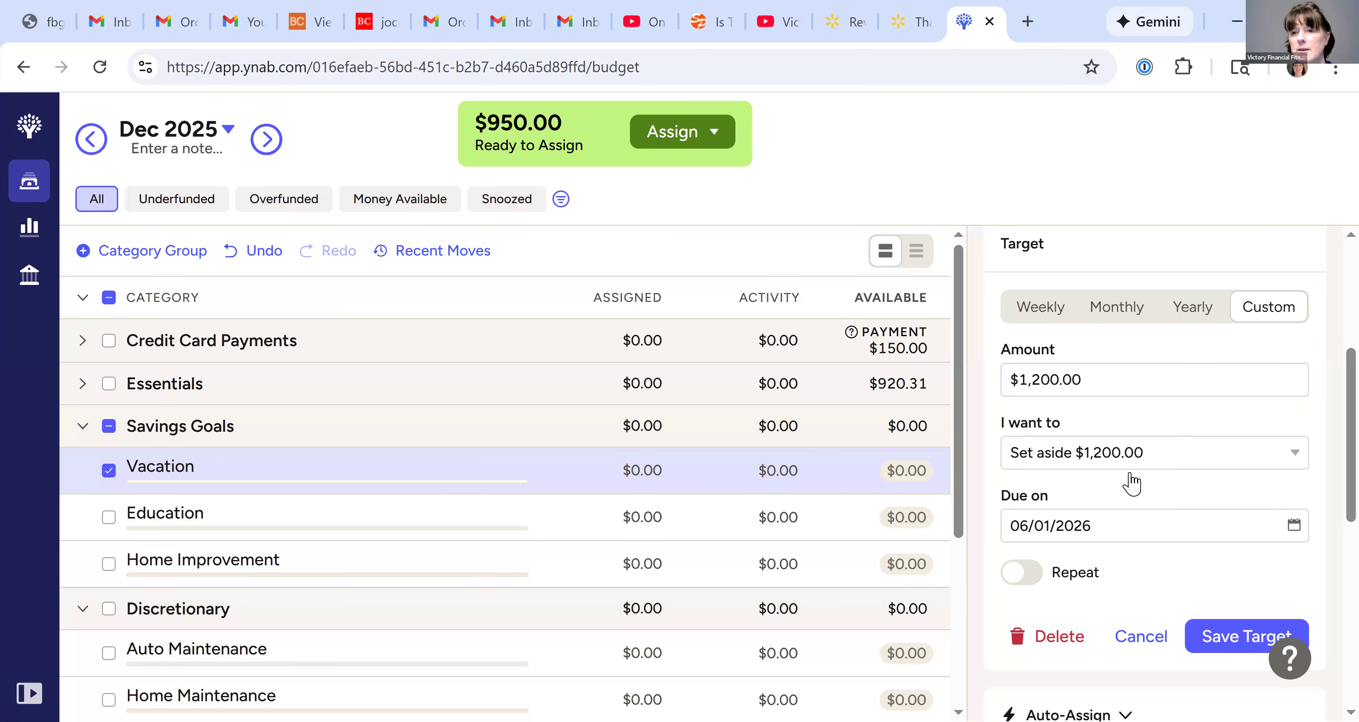
click(1030, 460)
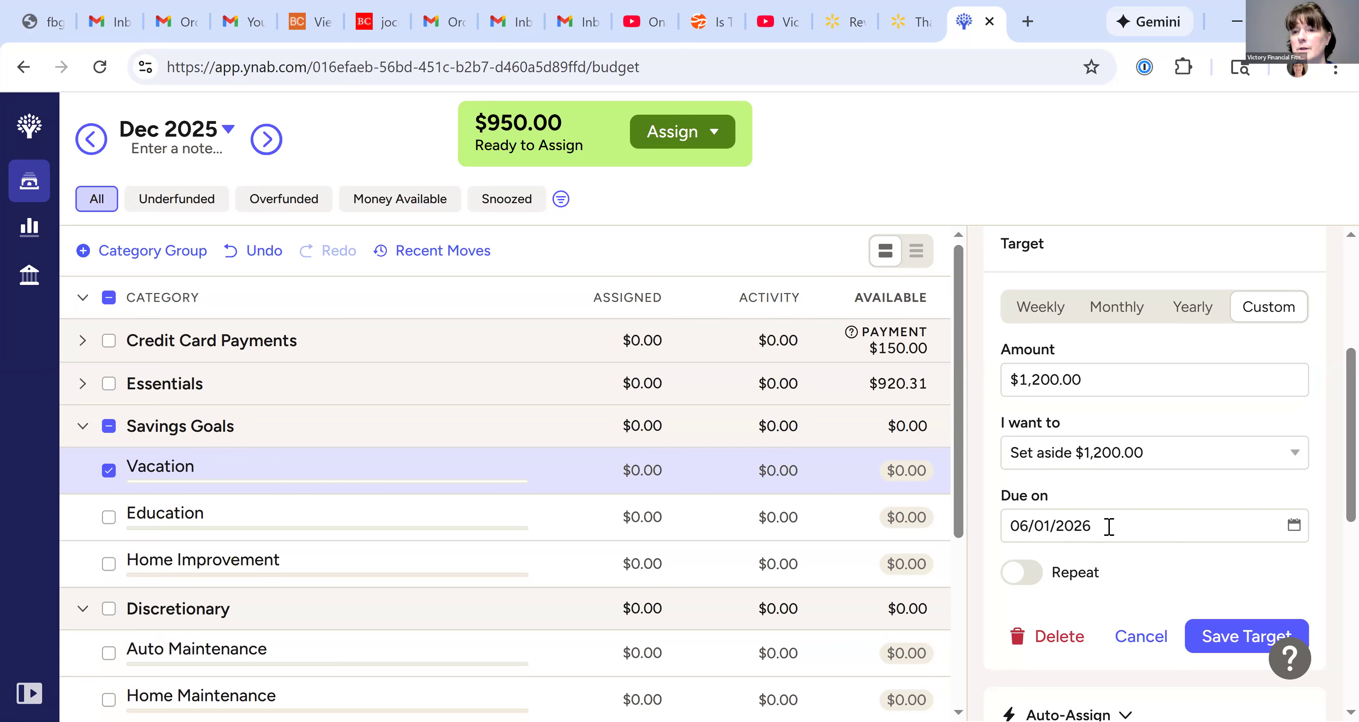
drag(1350, 507, 1350, 508)
click(1218, 641)
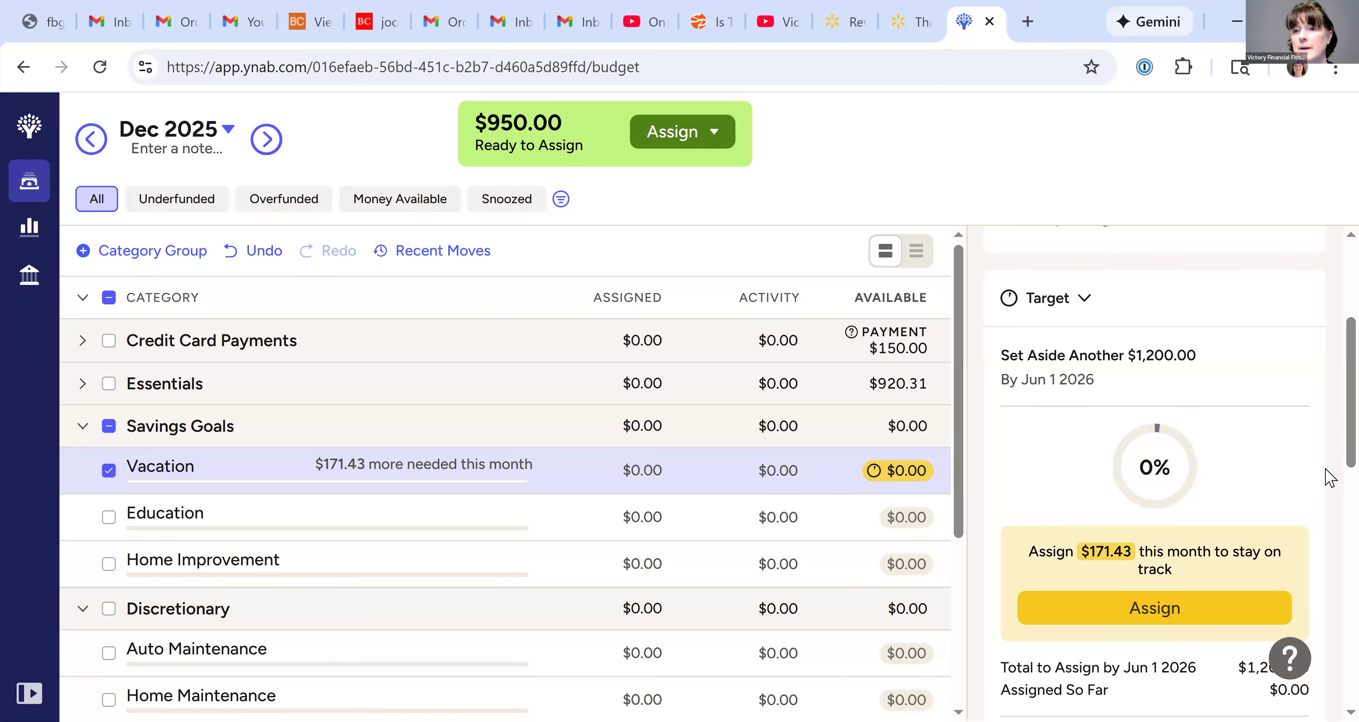
Step: Assign the suggested $171.43 to Vacation for December 2025 from its target details
scroll(1331, 480, down, 3)
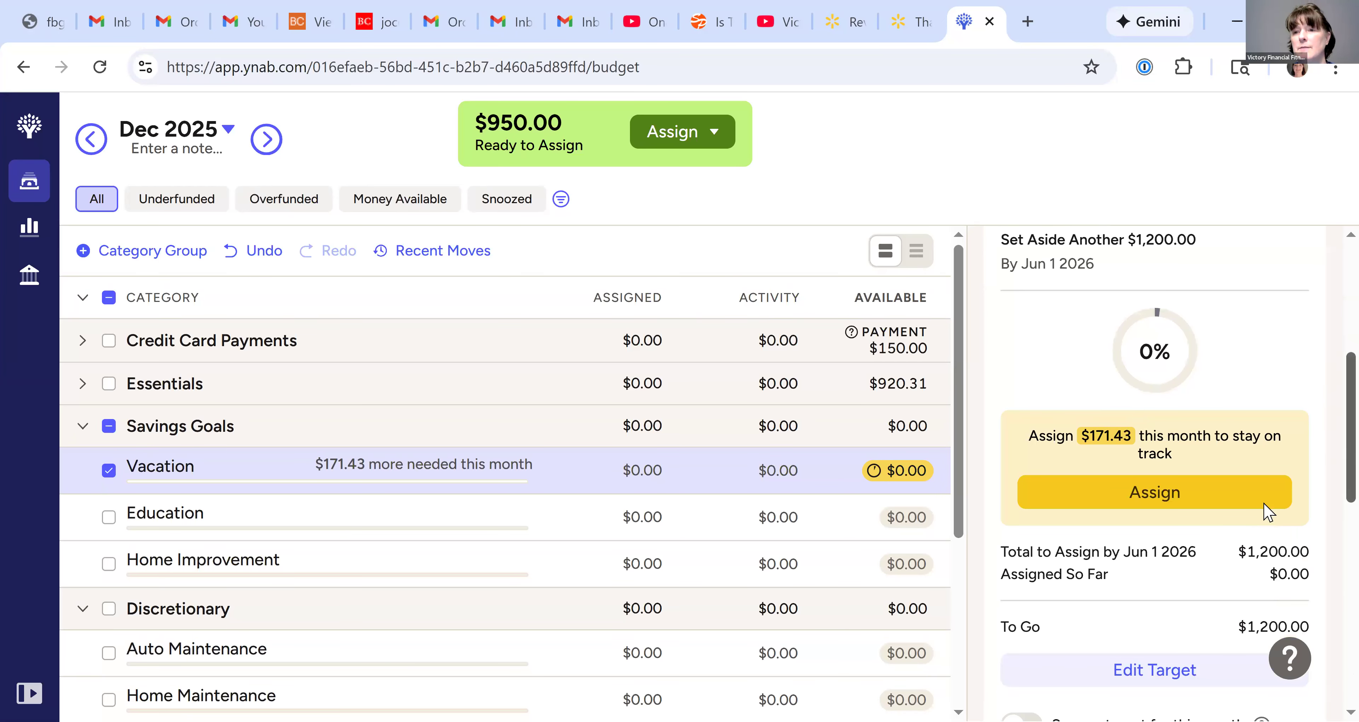
click(1054, 502)
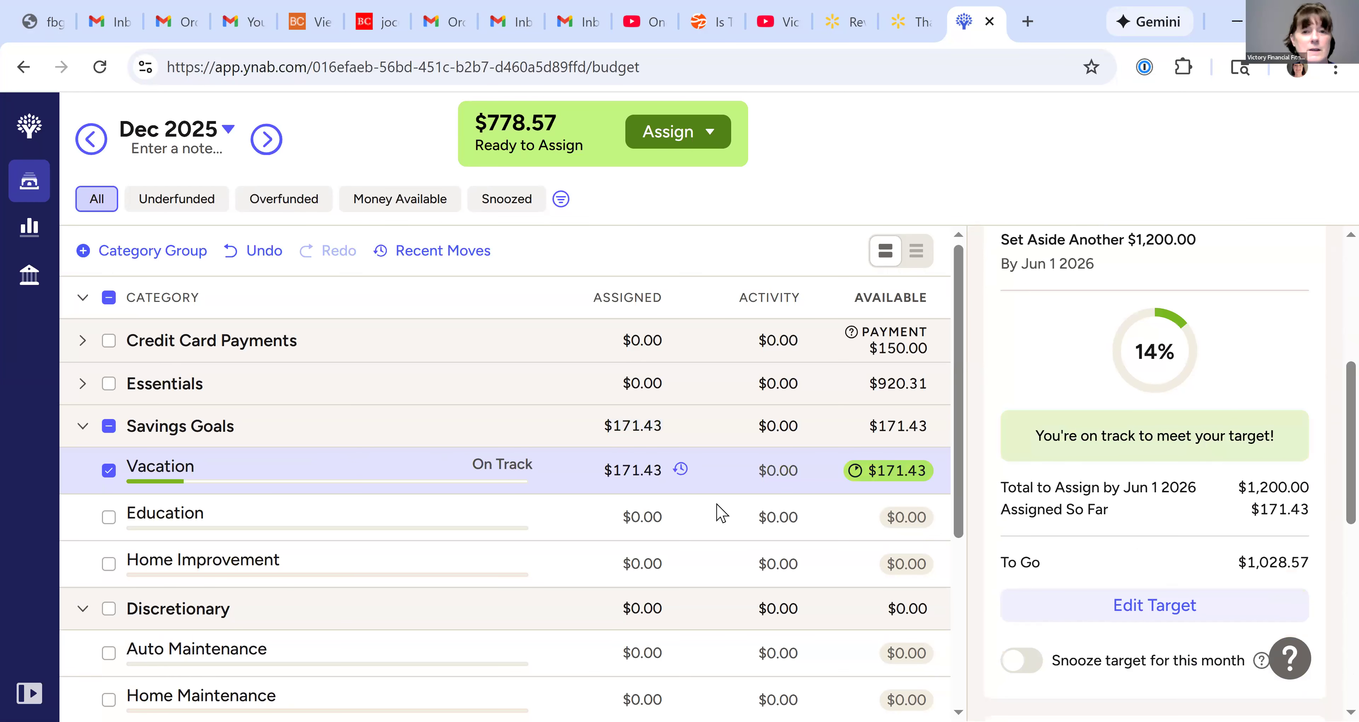
click(630, 478)
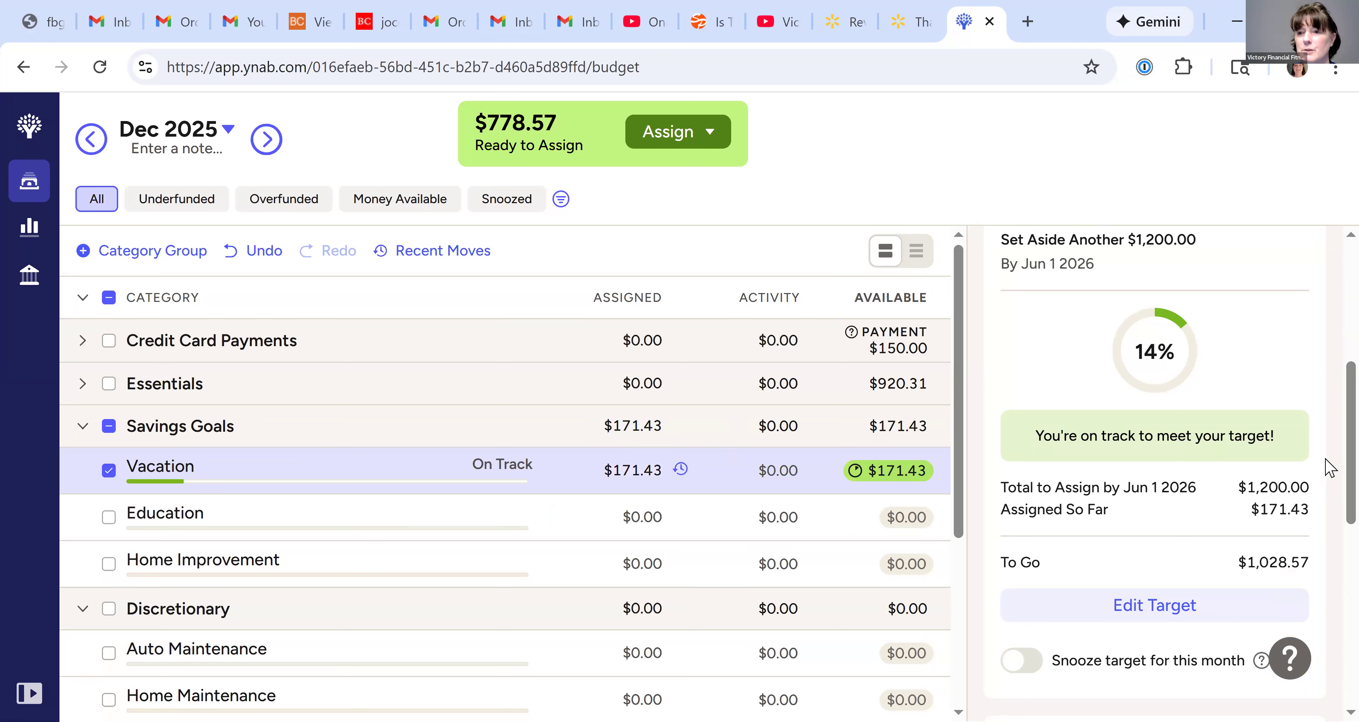
Step: Snooze the Vacation category's target for this month
scroll(1329, 485, down, 6)
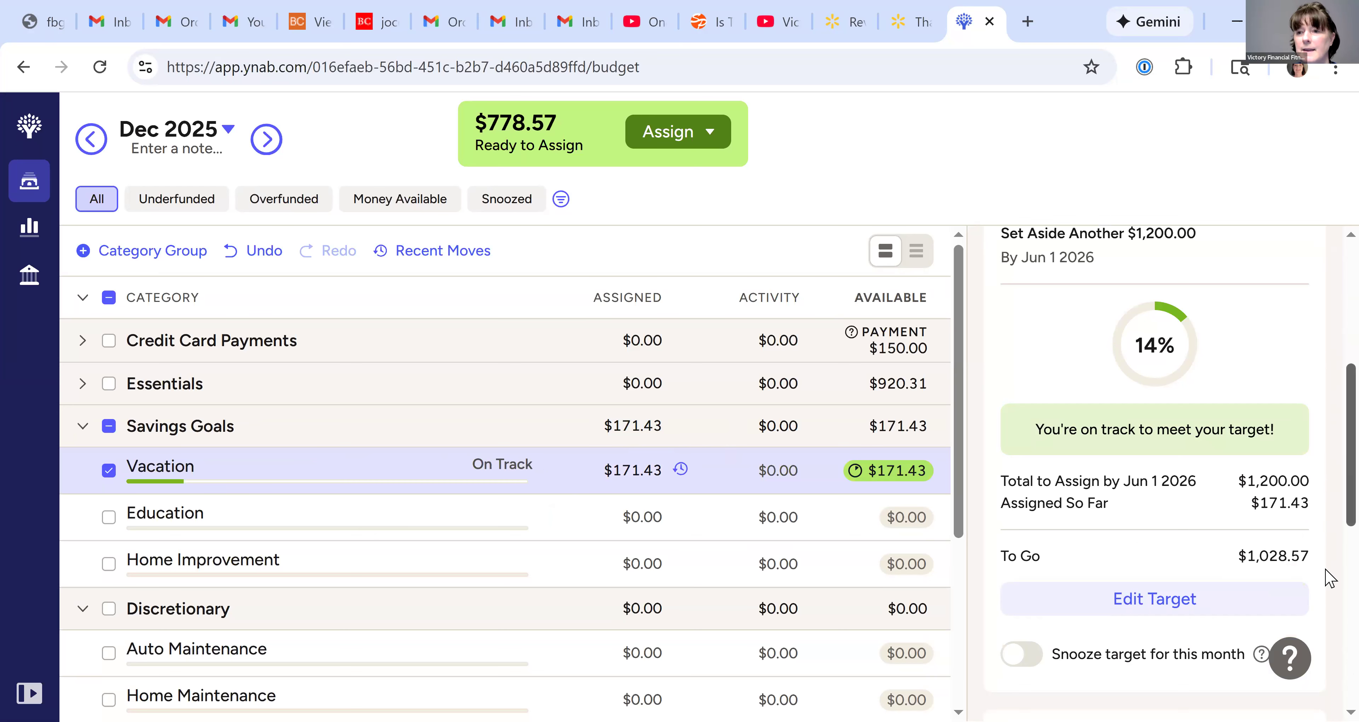
scroll(1329, 667, down, 2)
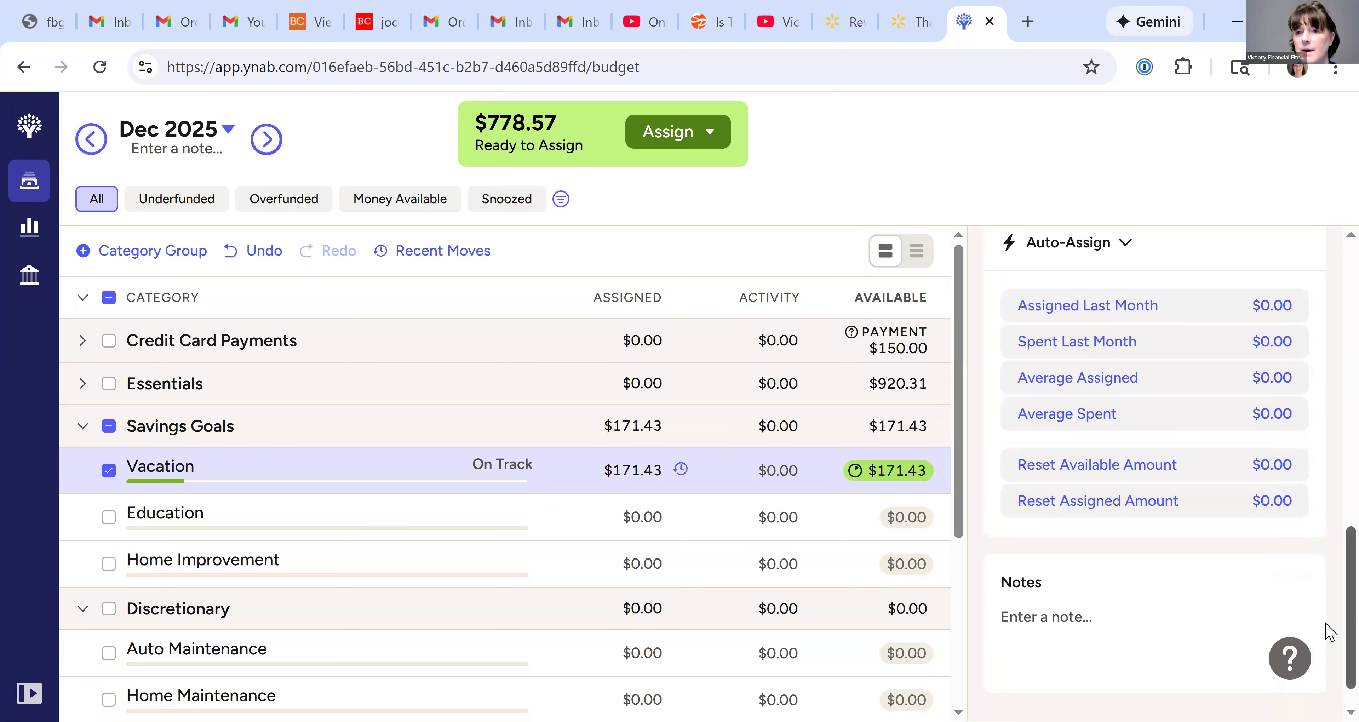
right_click(1330, 629)
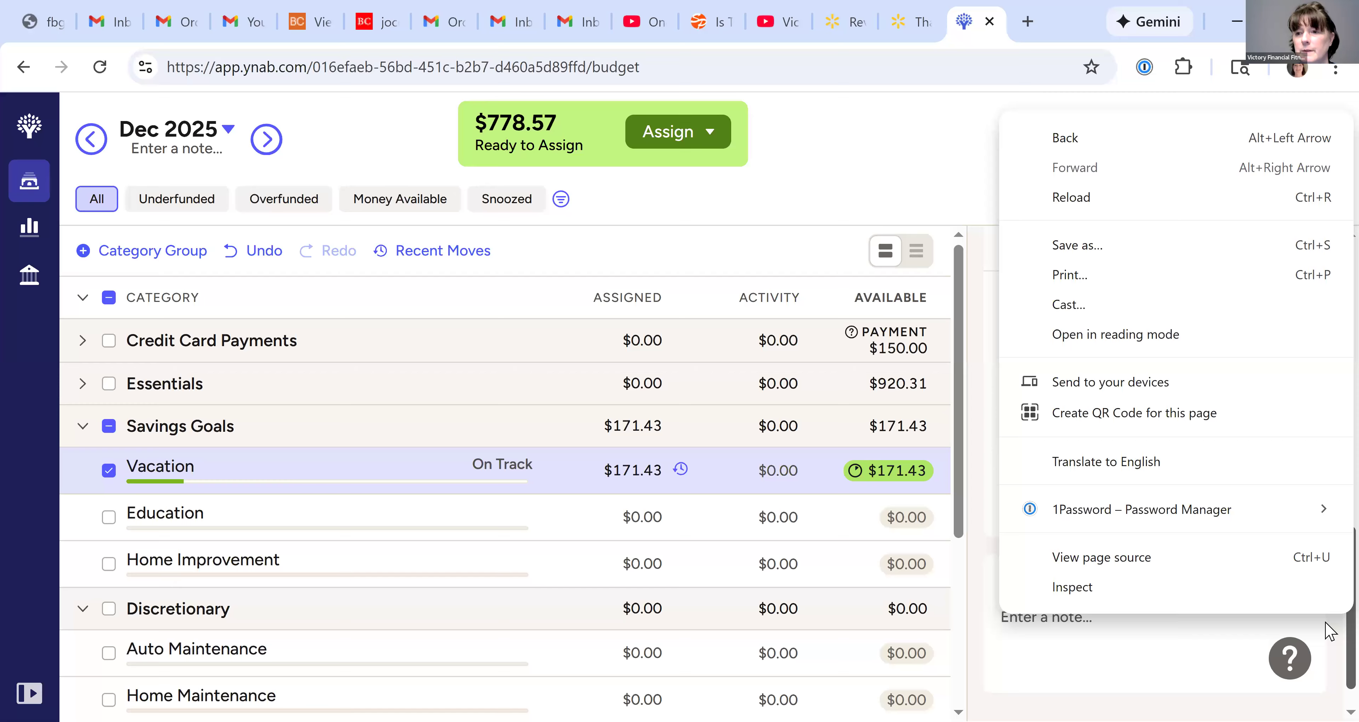
click(1330, 629)
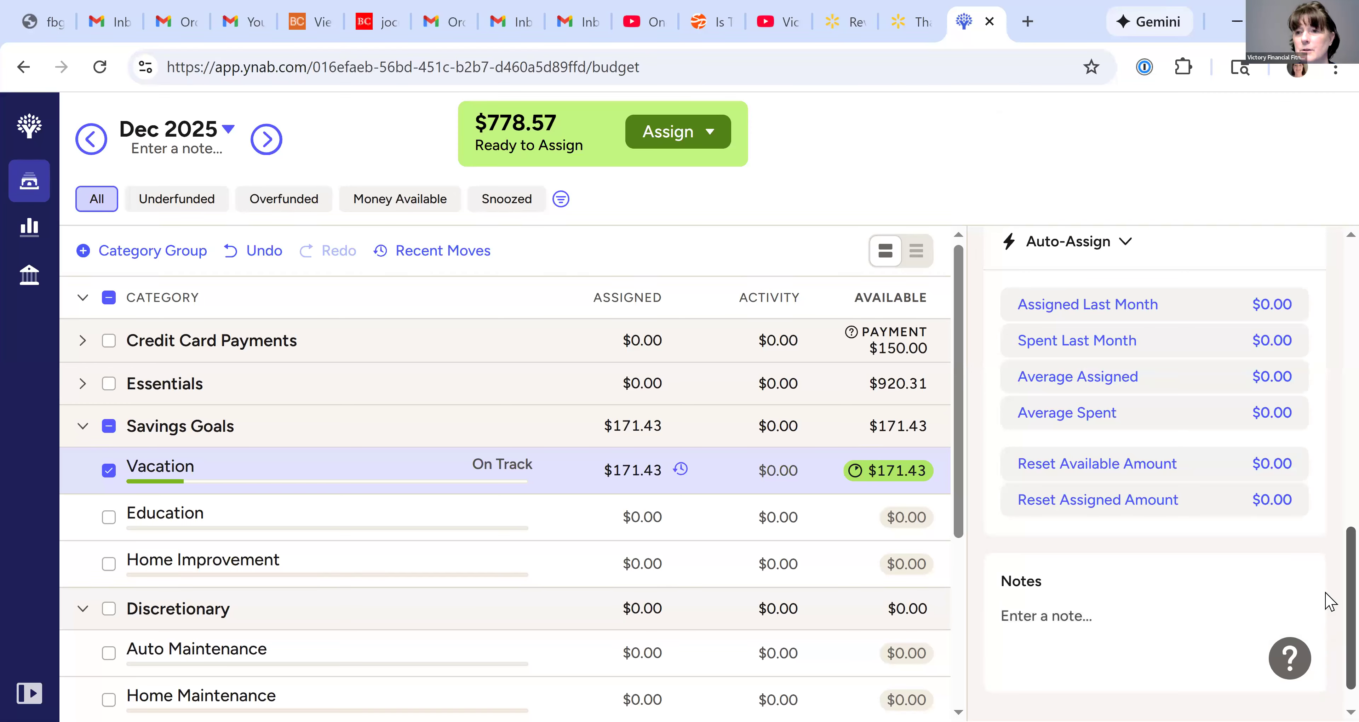
scroll(1330, 595, up, 4)
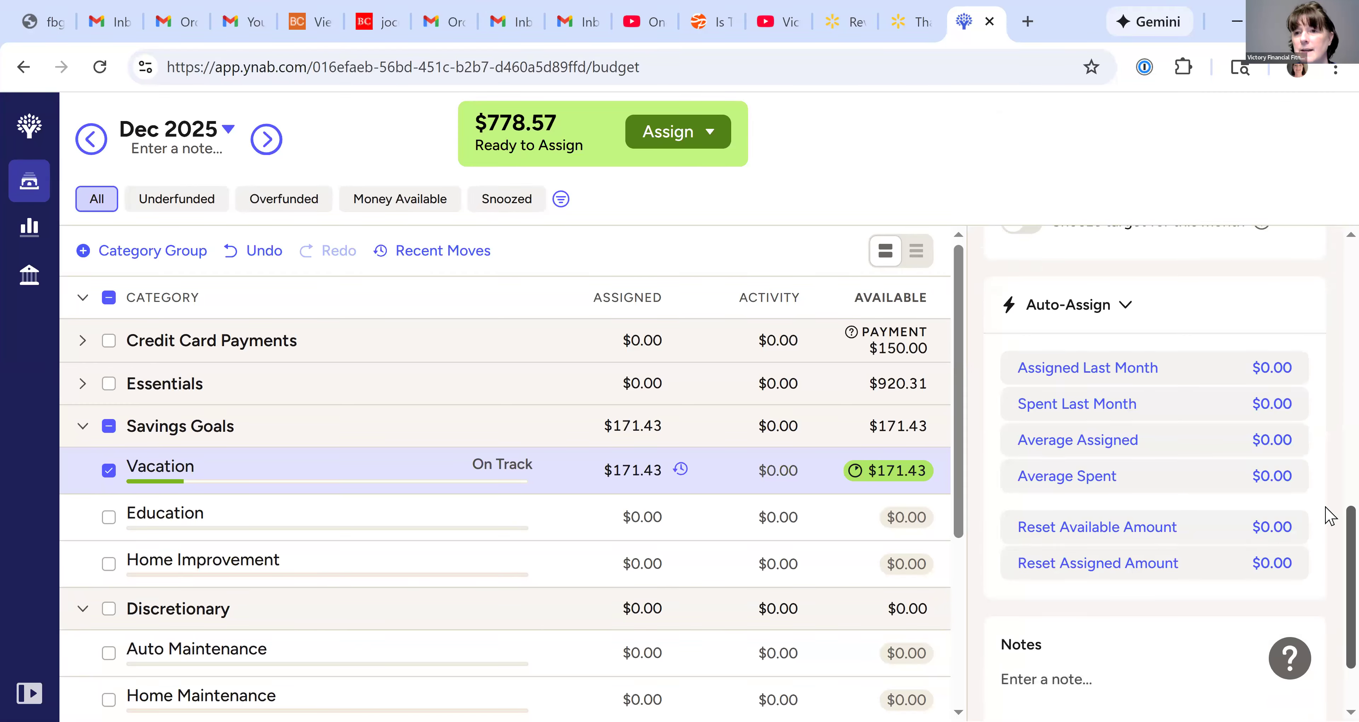
scroll(1330, 515, up, 1)
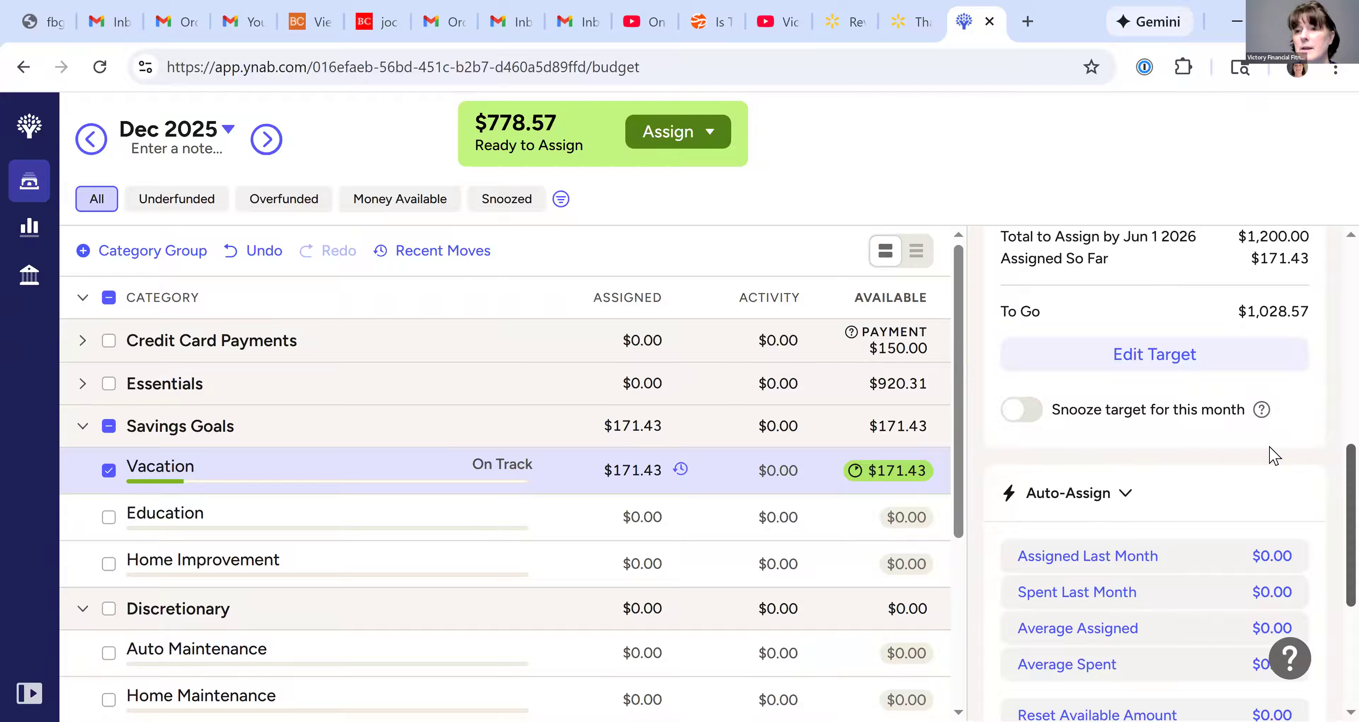
click(1021, 410)
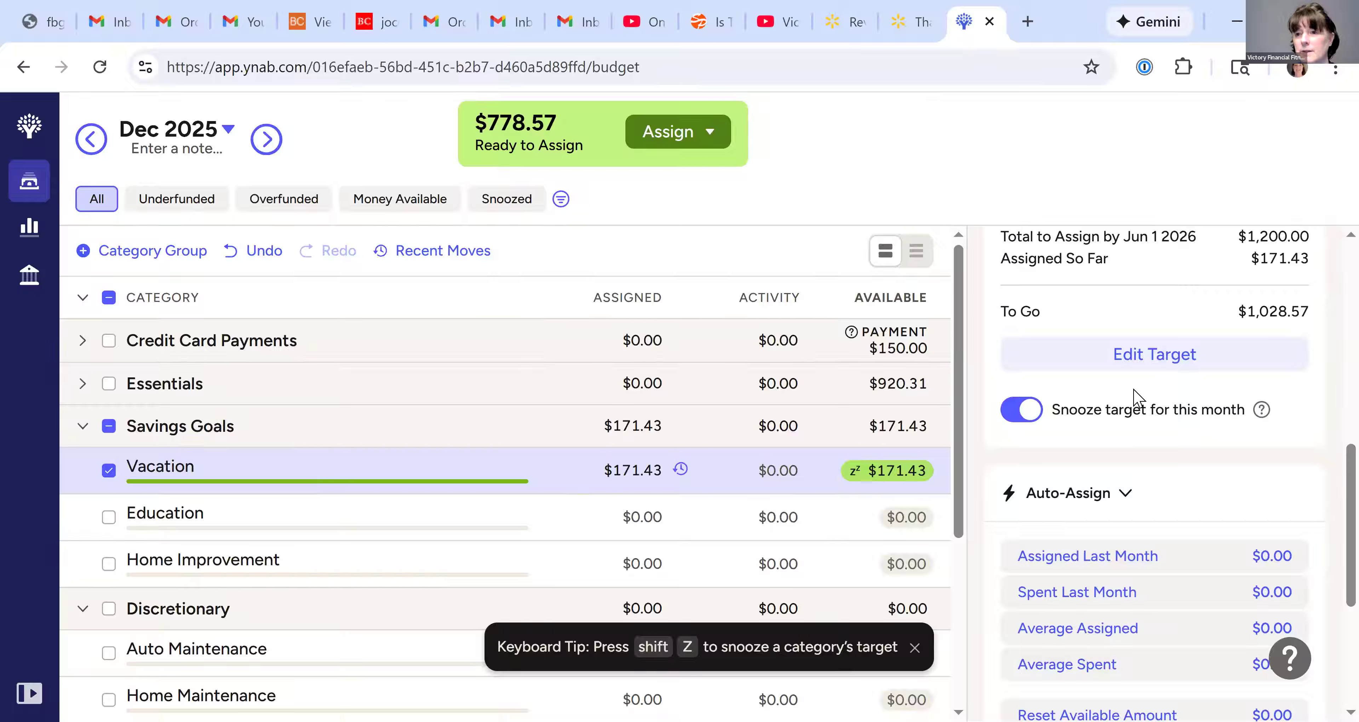
Step: Turn off this month's snooze on the Vacation target
scroll(1330, 446, up, 6)
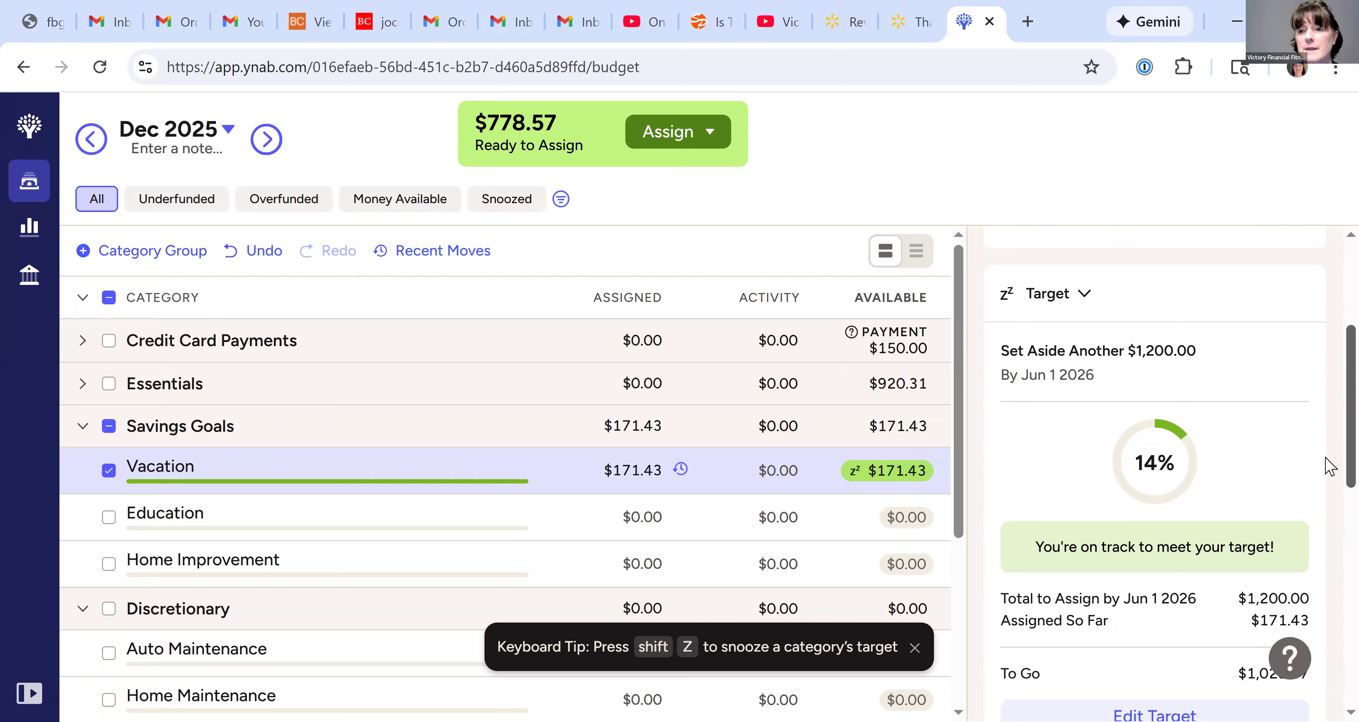
scroll(1326, 459, down, 4)
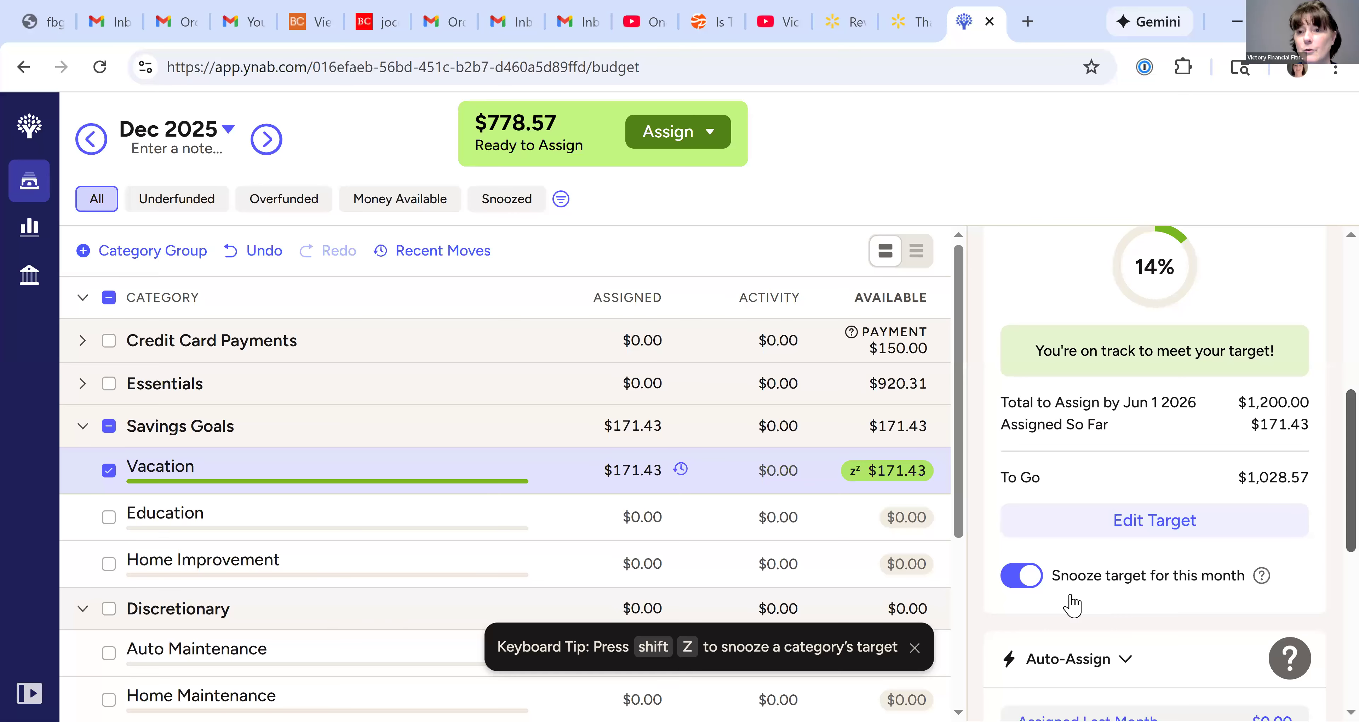
click(1021, 585)
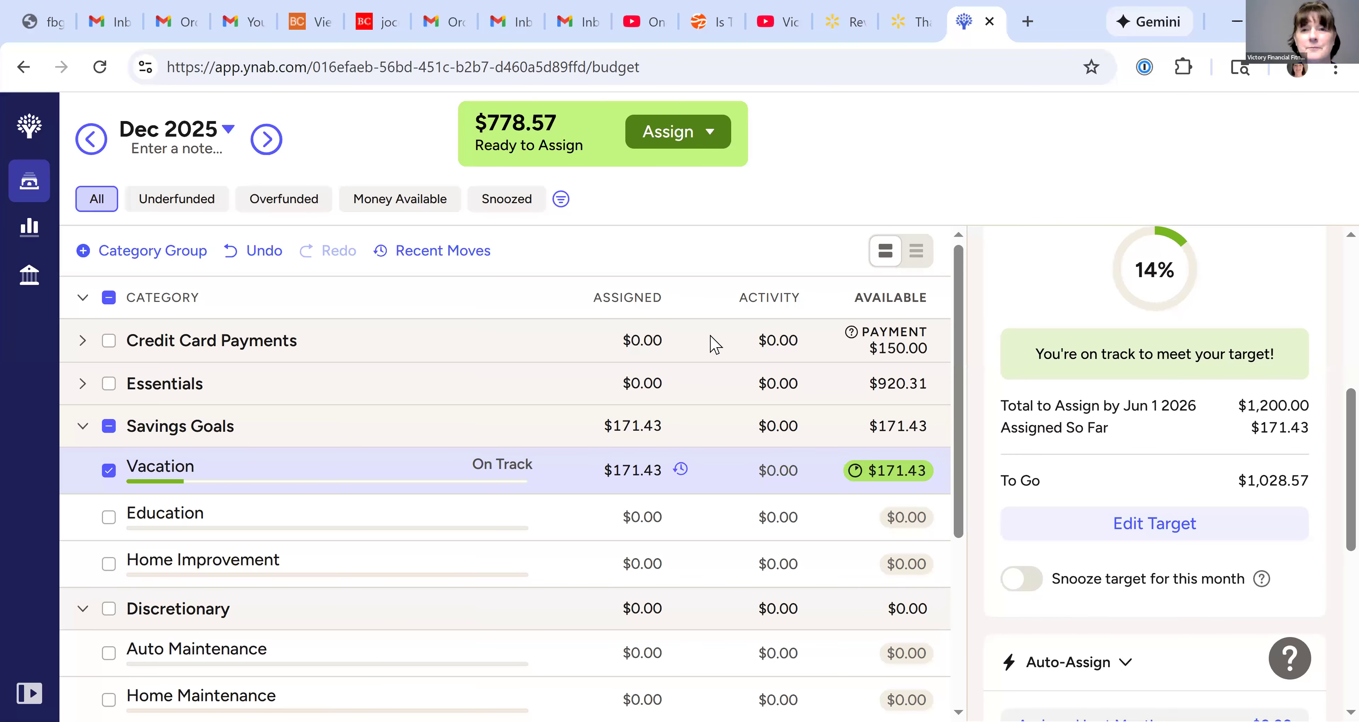